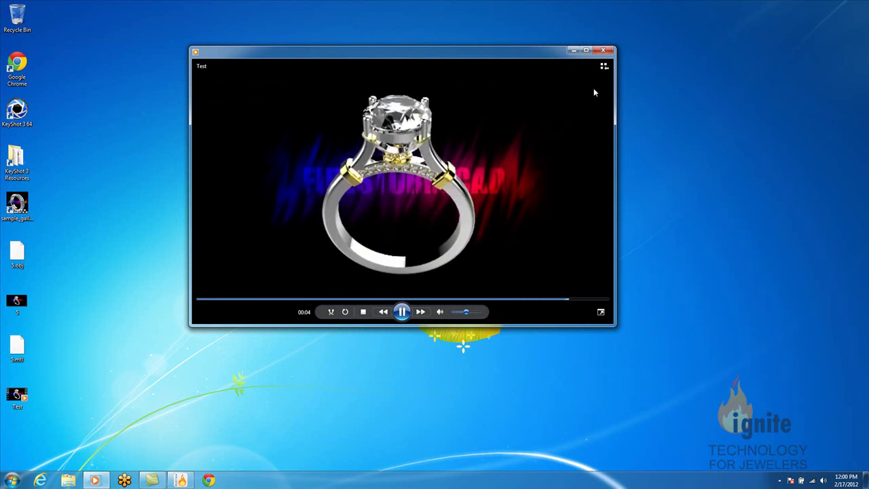
Close the ring video, orbit the ring in FireStorm CAD, then minimize it to the desktop.
left_click(603, 50)
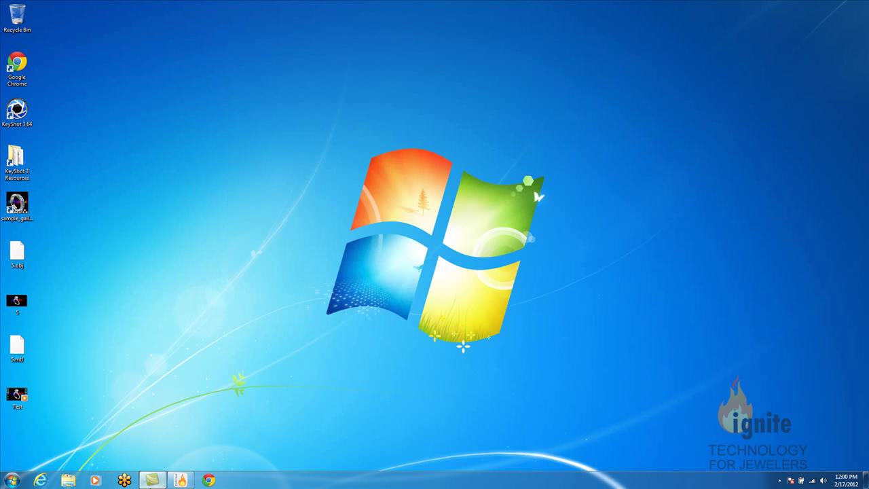
left_click(173, 480)
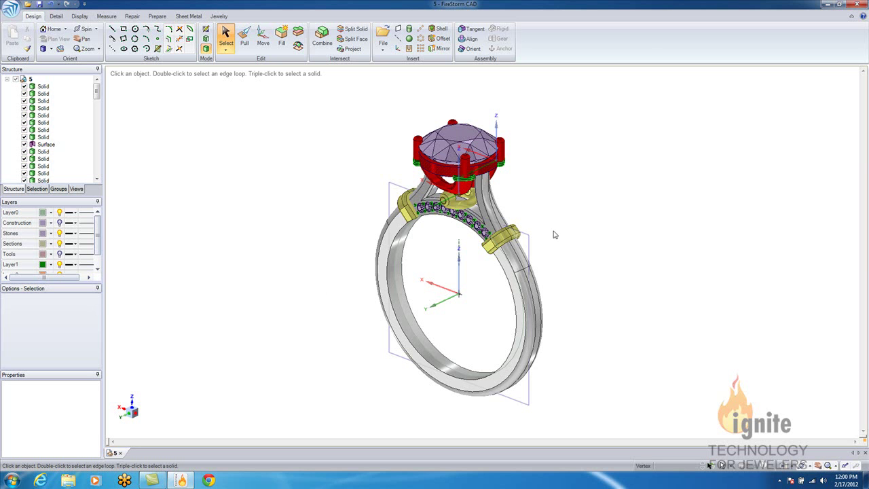
mouse_move(569, 235)
middle_mouse_down()
mouse_move(340, 206)
mouse_move(311, 222)
mouse_move(626, 250)
mouse_move(580, 242)
middle_mouse_up()
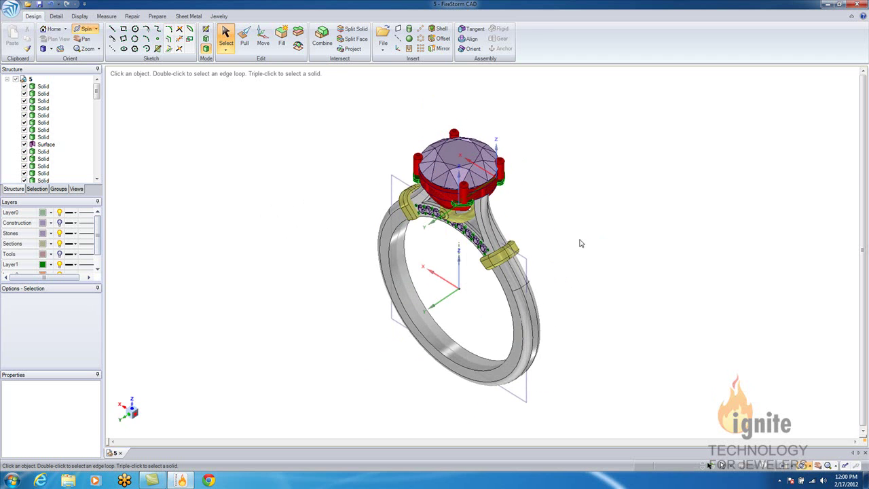
left_click(828, 4)
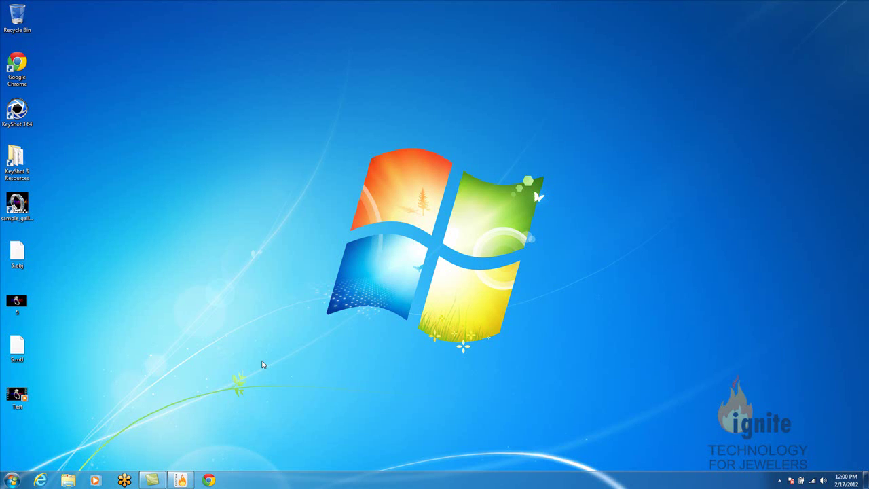
Launch KeyShot and import 5.obj with Center Geometry, Snap to Ground and Z Up.
double_click(9, 112)
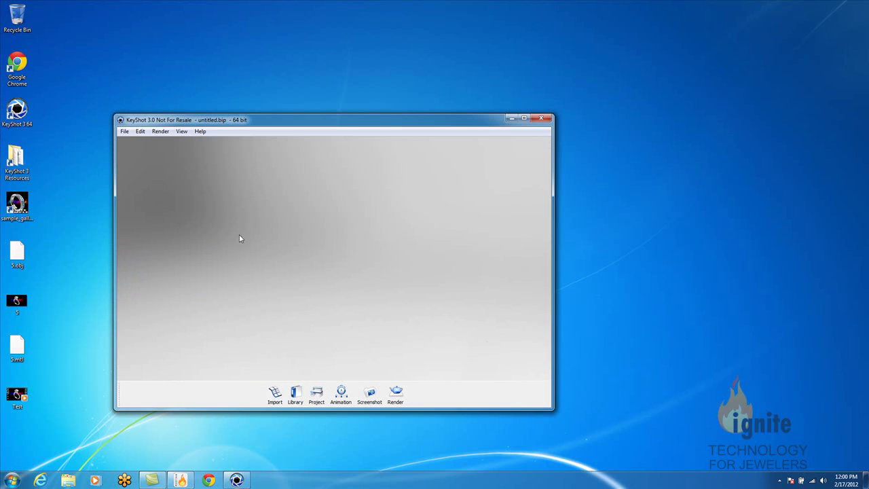
left_click_drag(336, 120, 327, 62)
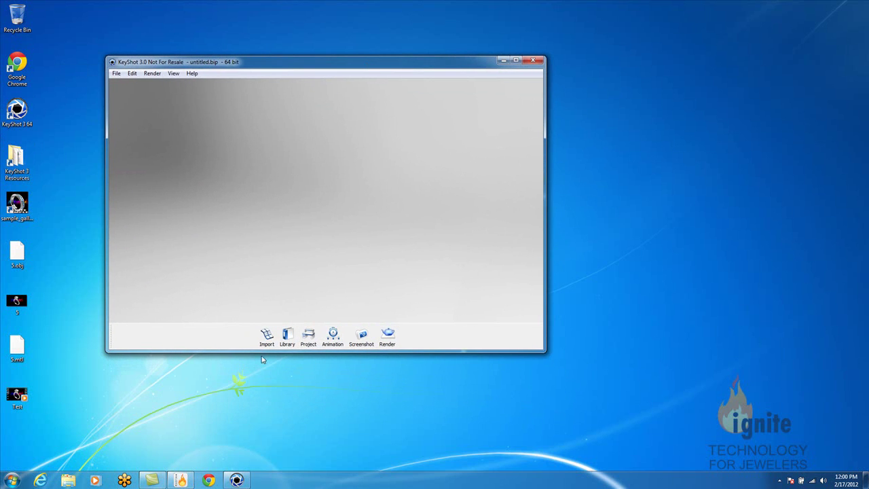
left_click(267, 335)
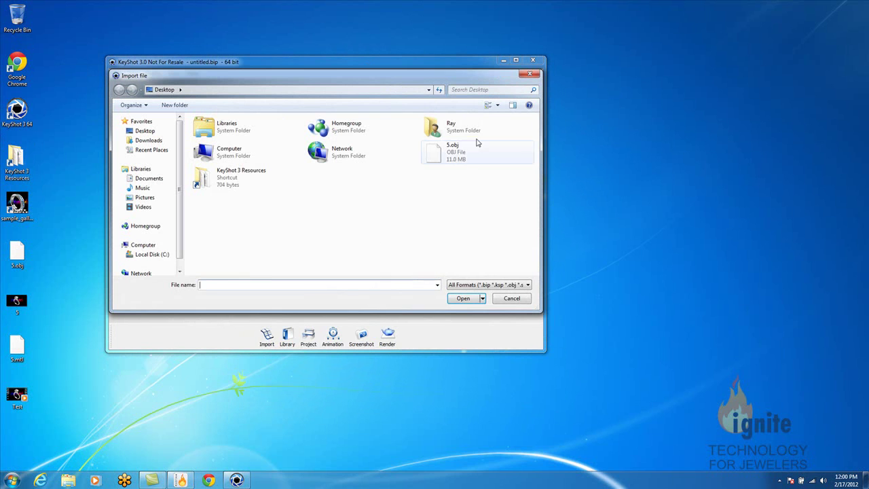
left_click(444, 154)
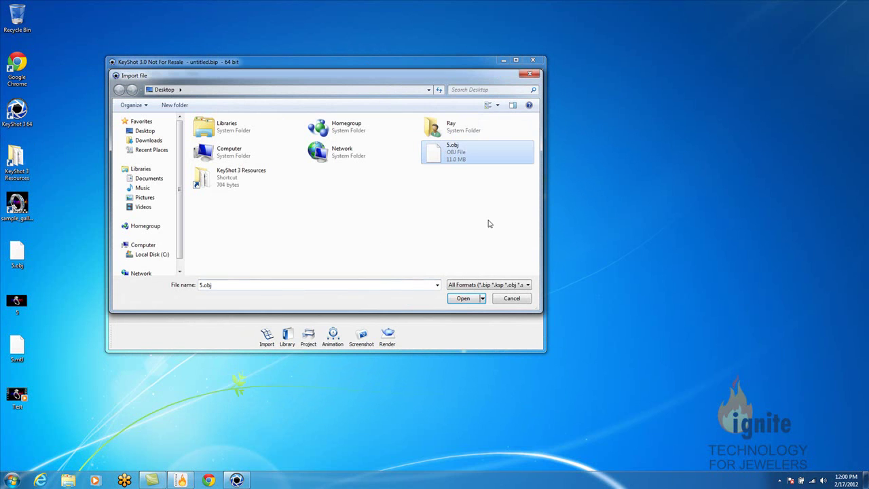
left_click(463, 299)
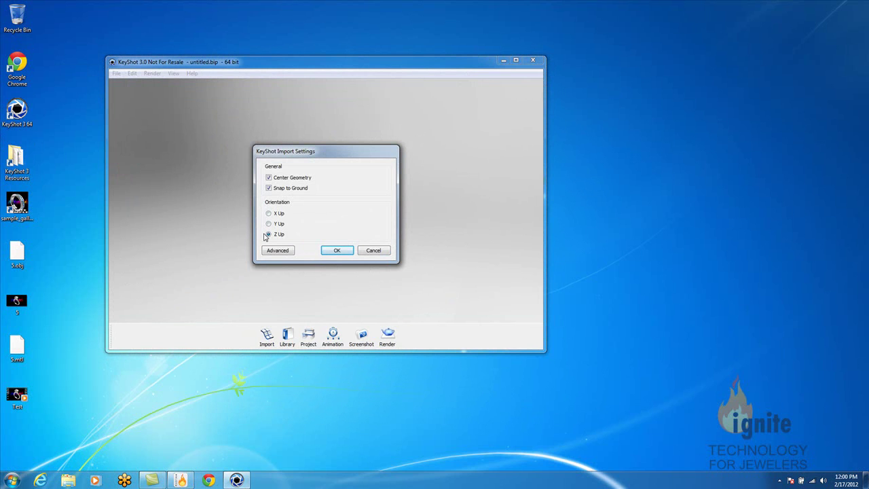
left_click(336, 250)
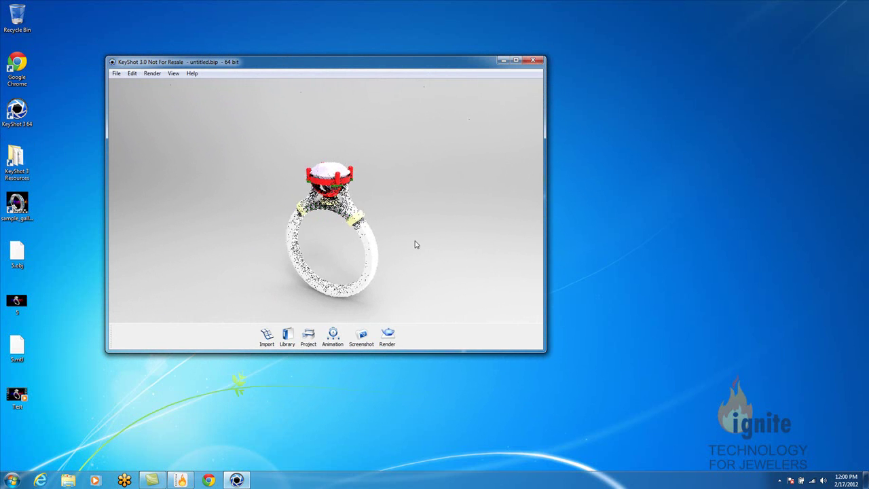
middle_click_drag(390, 216, 378, 192)
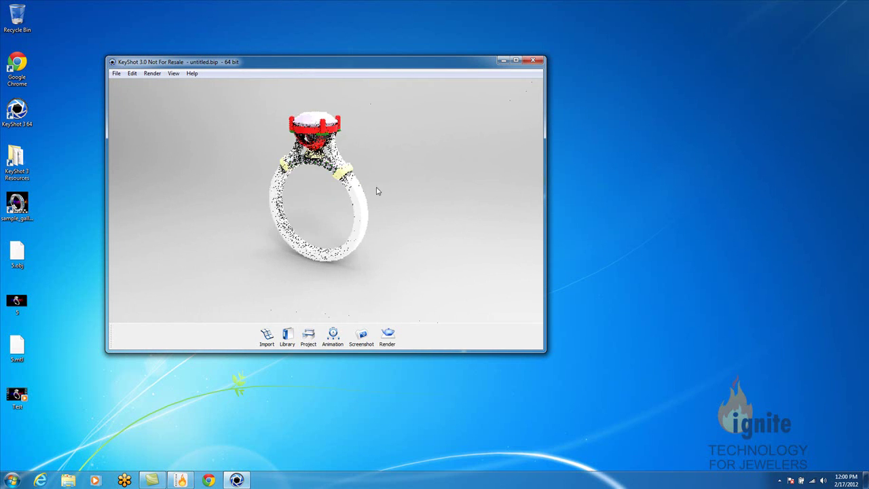
left_click_drag(377, 192, 409, 212)
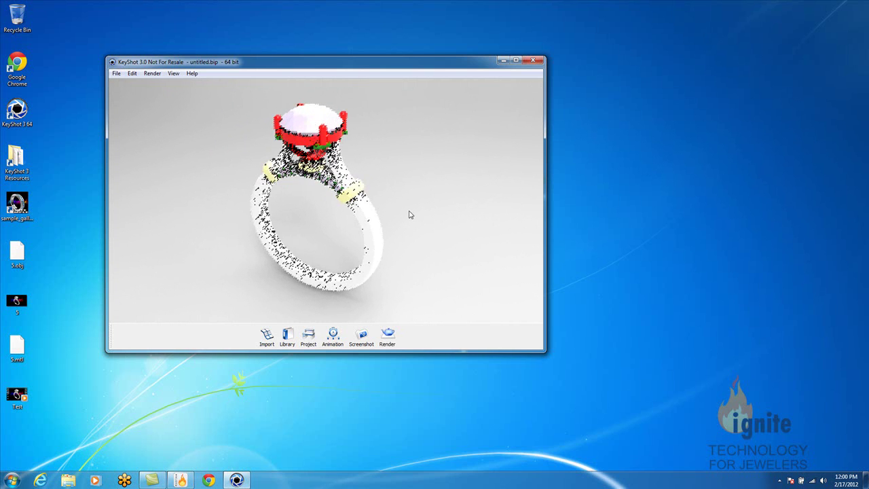
Apply firestorm metal Platinum 1 to the band and prongs, and 24K Yellow to the accents.
left_click(288, 334)
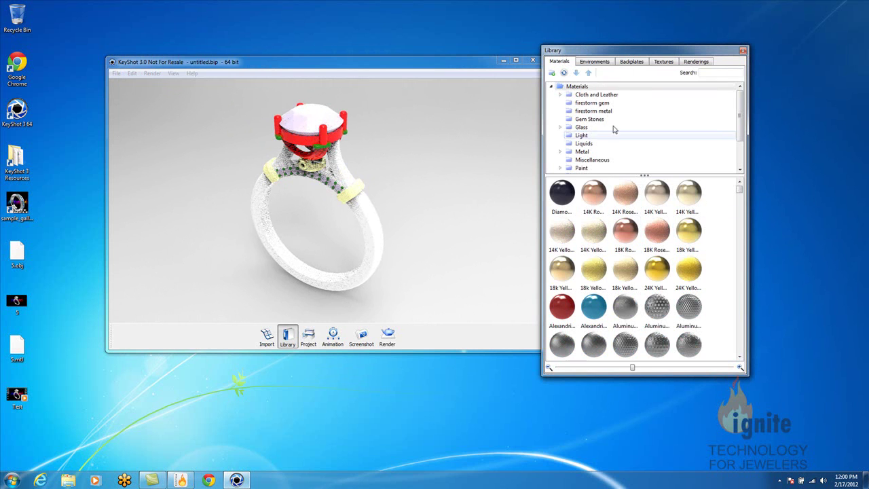
left_click(594, 111)
left_click_drag(689, 270, 359, 206)
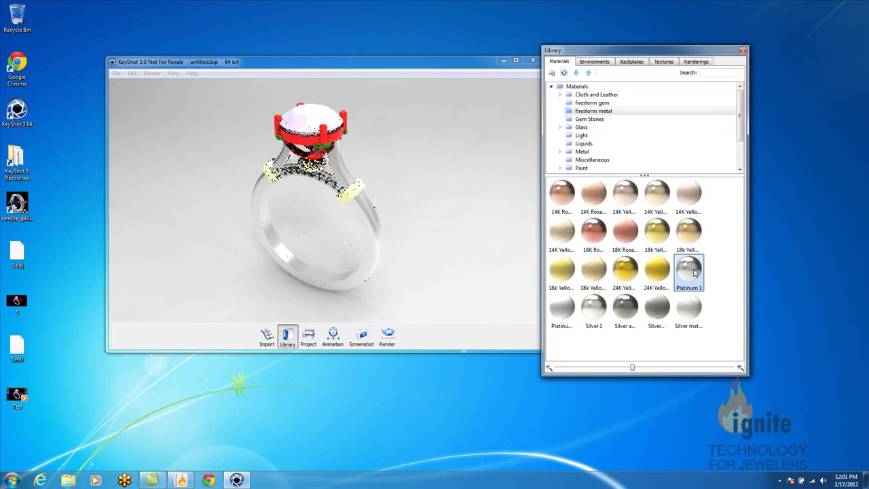
left_click_drag(688, 270, 333, 140)
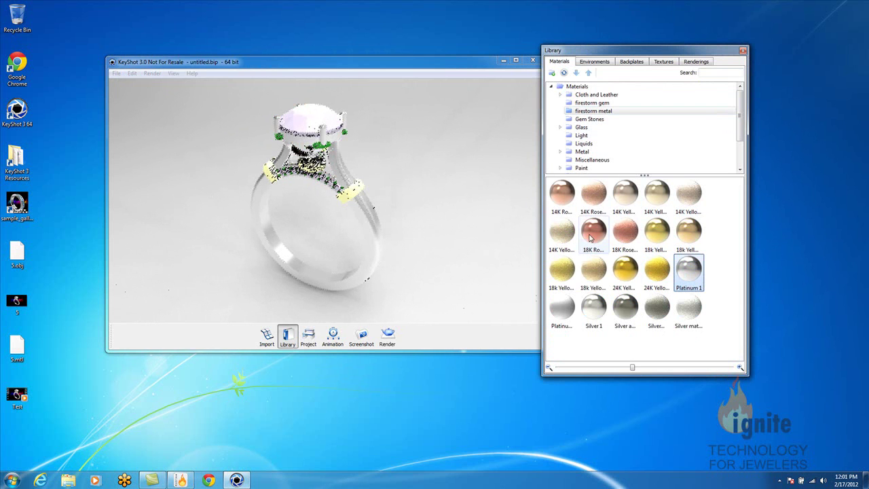
left_click_drag(626, 270, 622, 94)
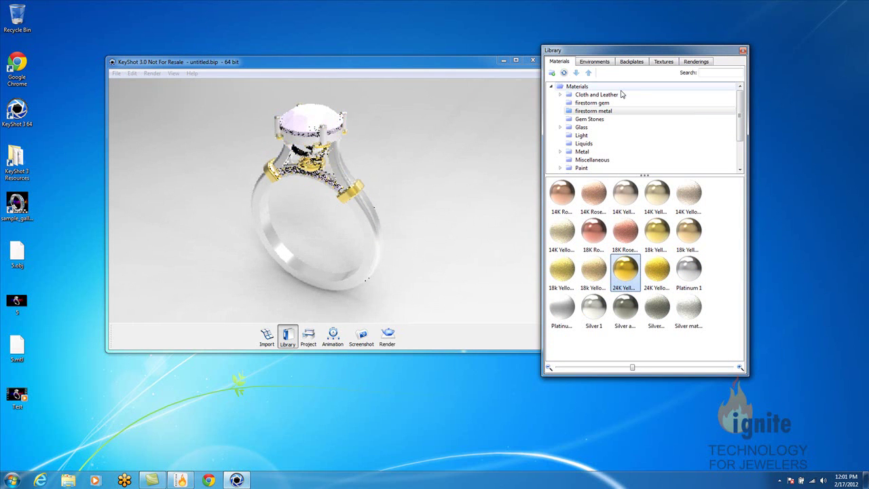
Try firestorm gem Diamond and Blue Topaz on the stones, then apply Crystal.
left_click(593, 102)
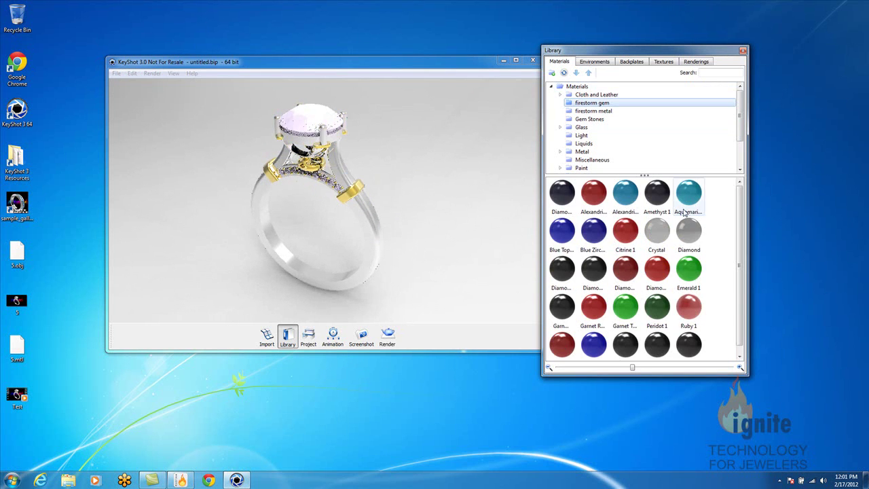
left_click_drag(695, 227, 322, 123)
right_click(467, 191)
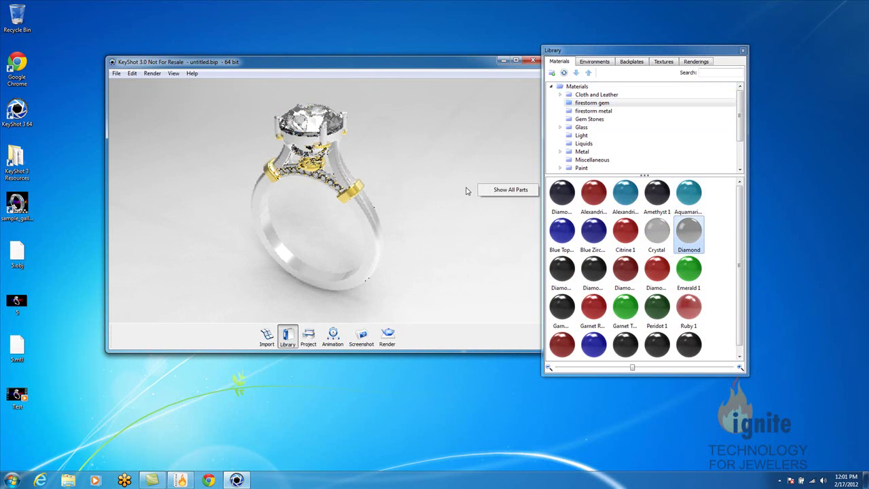
left_click(456, 197)
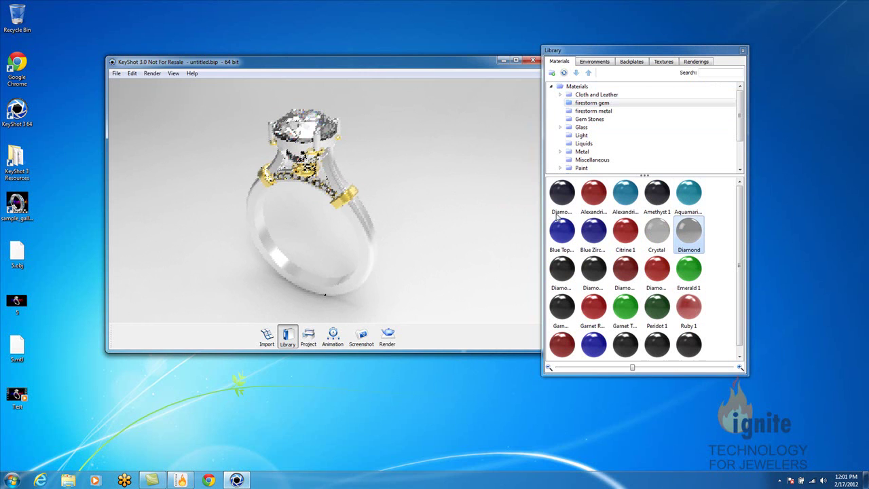
left_click_drag(562, 231, 322, 127)
left_click_drag(448, 161, 428, 165)
left_click(662, 230)
left_click_drag(662, 229, 324, 128)
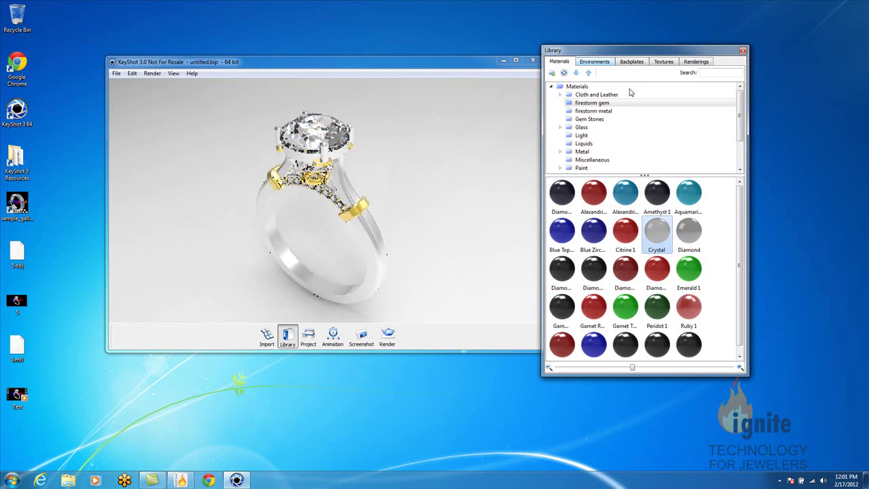
Set the FSC_blue_red Firestorm CAD backplate behind the ring and close the Library.
left_click(600, 62)
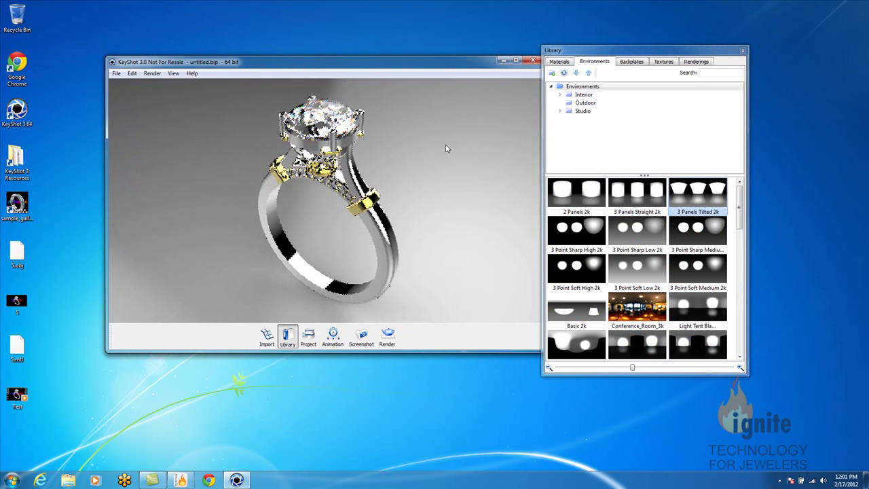
left_click(631, 61)
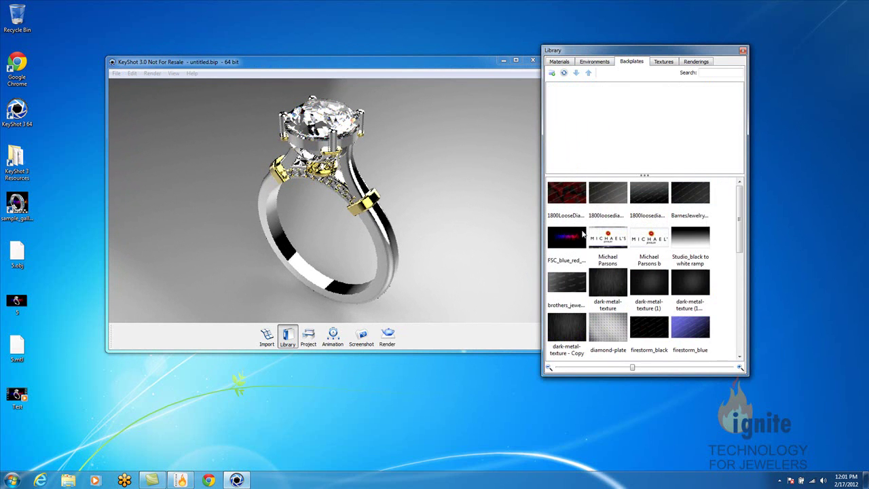
left_click_drag(583, 234, 446, 190)
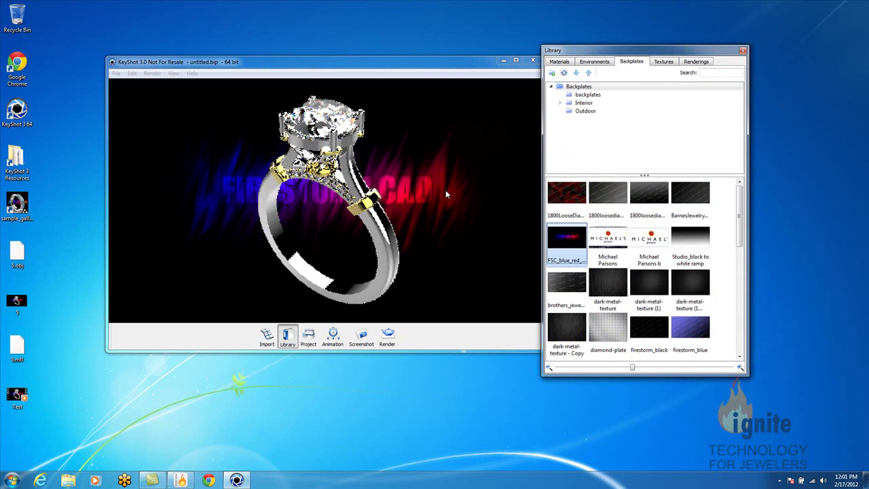
left_click(743, 50)
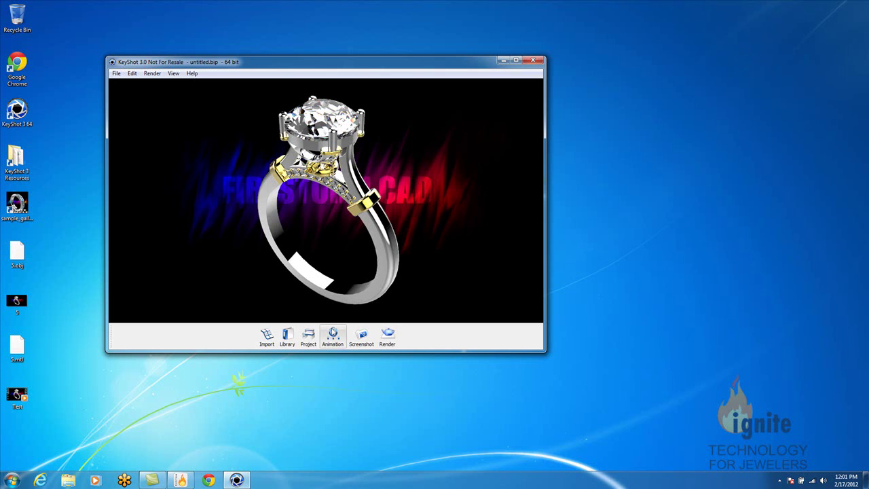
In the Animation Wizard, compare the camera options, choose Turntable, and target the Models group.
left_click(329, 337)
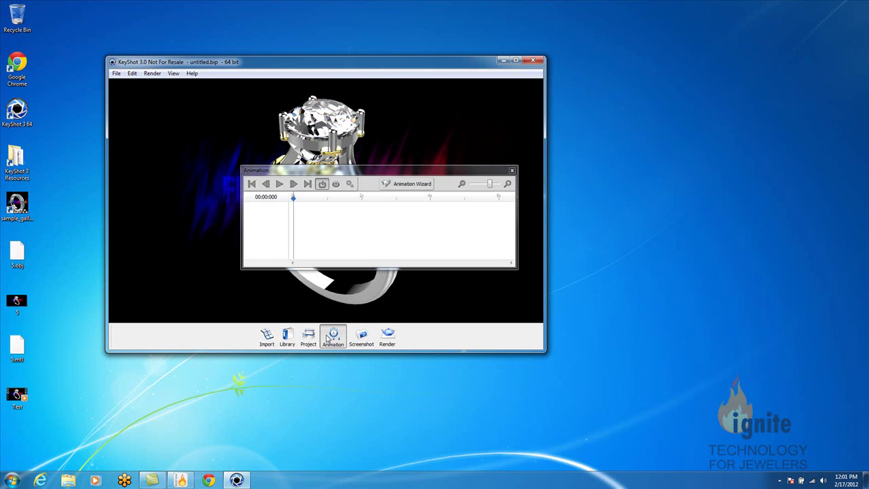
left_click(407, 184)
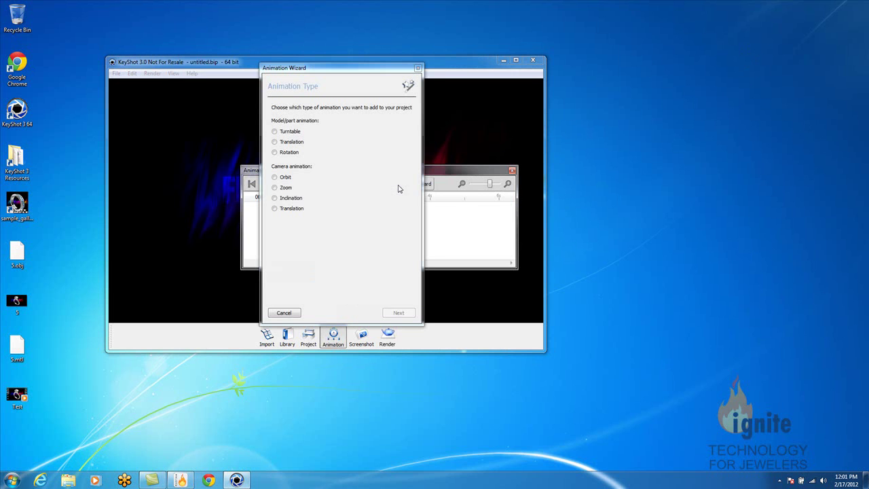
left_click(275, 132)
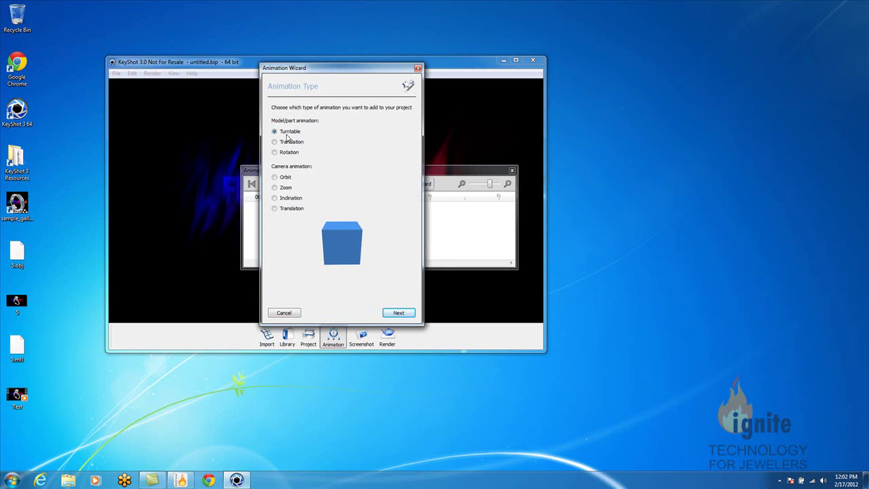
left_click(274, 178)
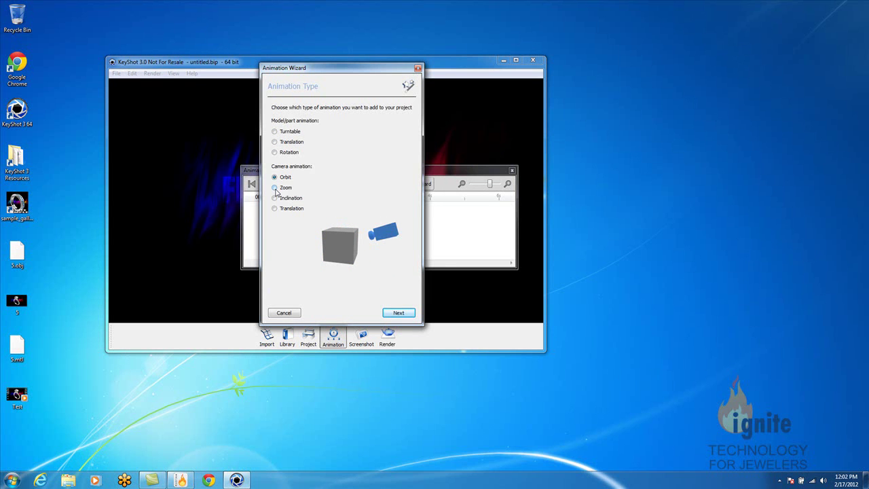
left_click(274, 187)
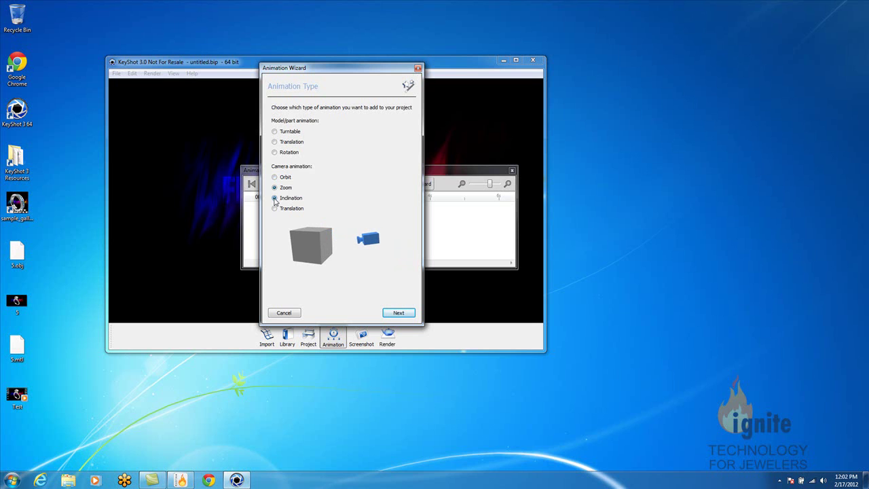
left_click(274, 198)
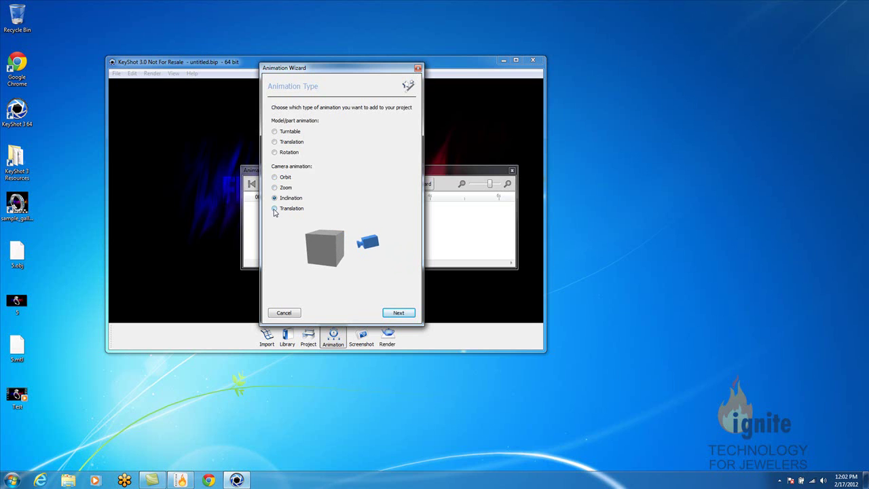
left_click(275, 208)
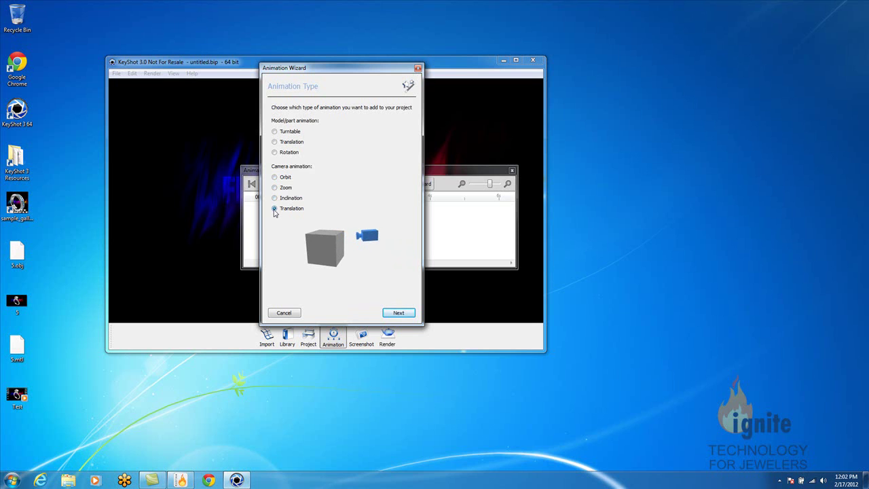
left_click(275, 132)
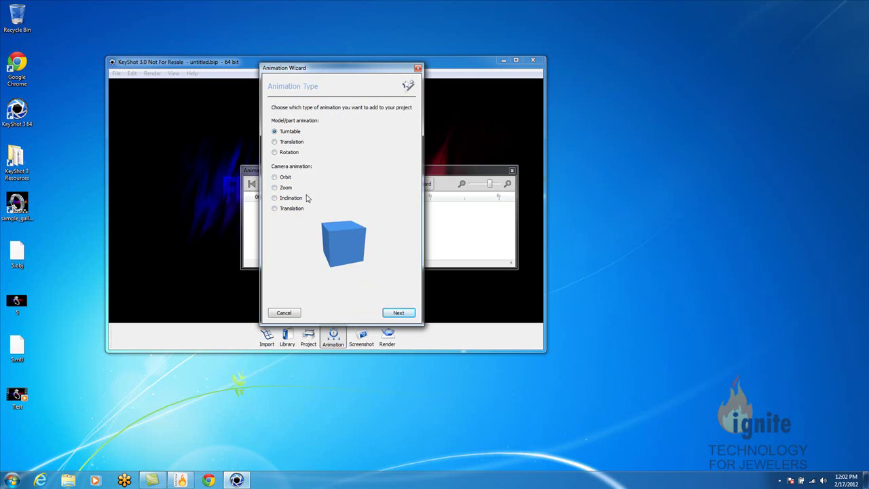
left_click(408, 317)
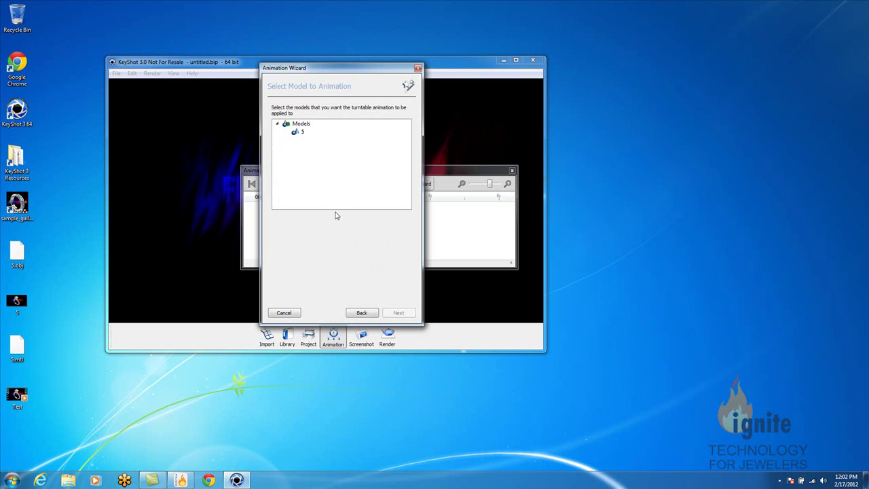
left_click(301, 126)
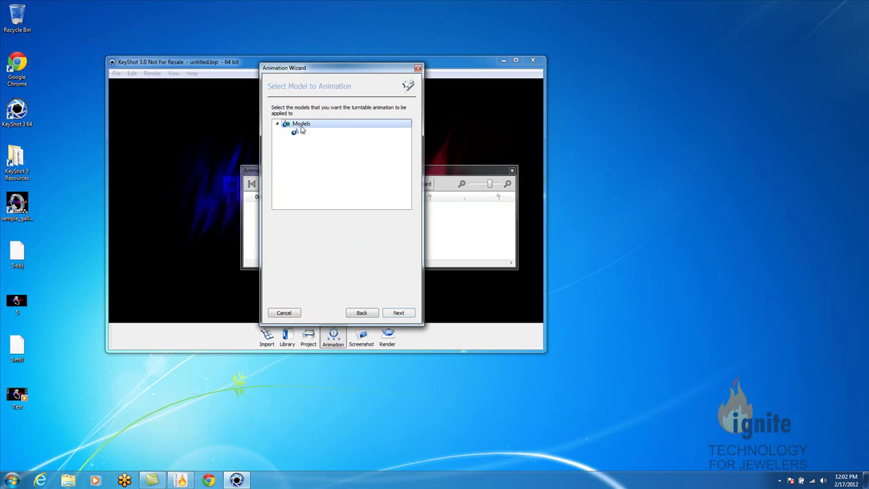
Finish the Animation Wizard to add the ring's turntable track to the timeline.
left_click(398, 313)
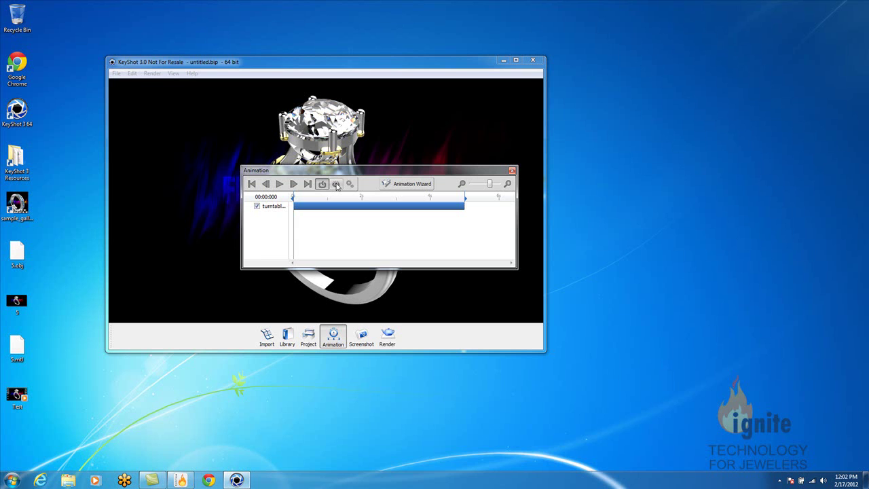
Render the turntable animation preview frames.
left_click(337, 185)
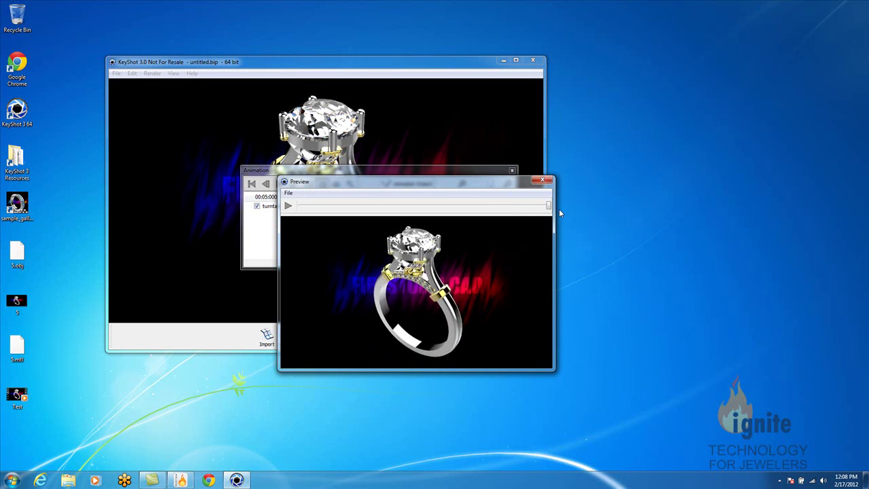
Save the preview as the AVI video '5' on the Desktop.
left_click(288, 194)
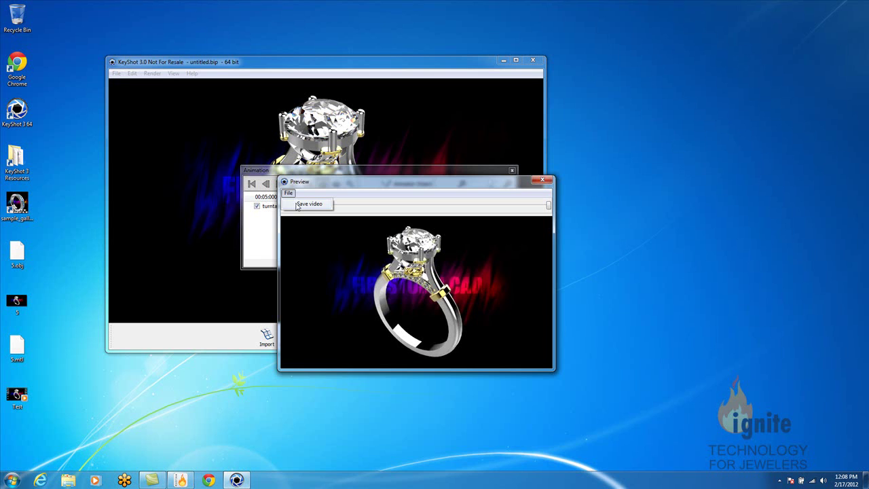
left_click(309, 203)
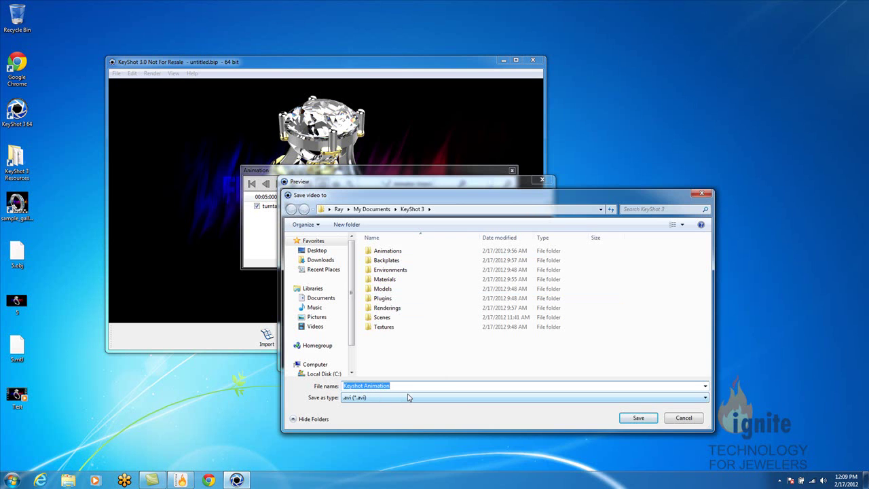
type("5")
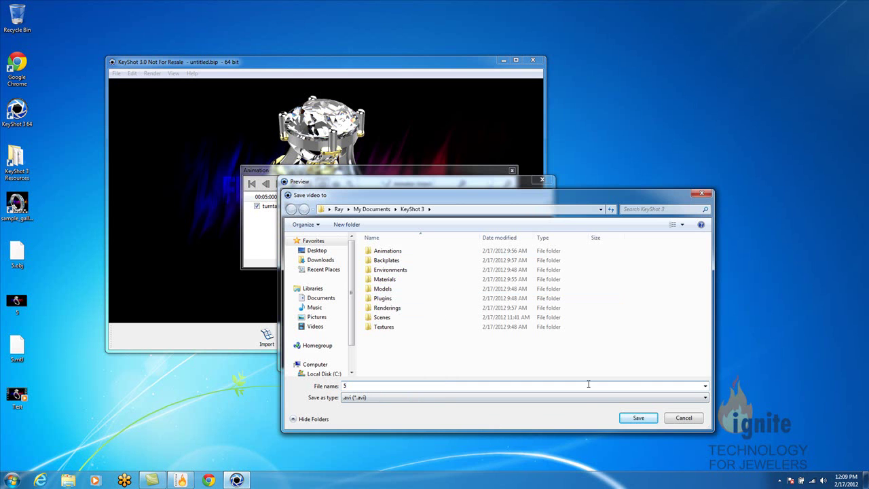
left_click(314, 250)
left_click(638, 418)
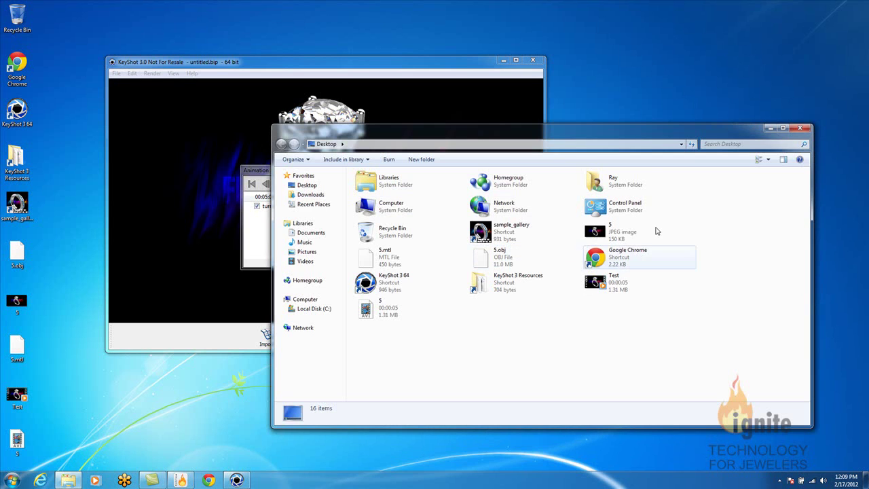
Close the Desktop folder, preview, Animation panel and KeyShot, answering the save prompt.
left_click(800, 128)
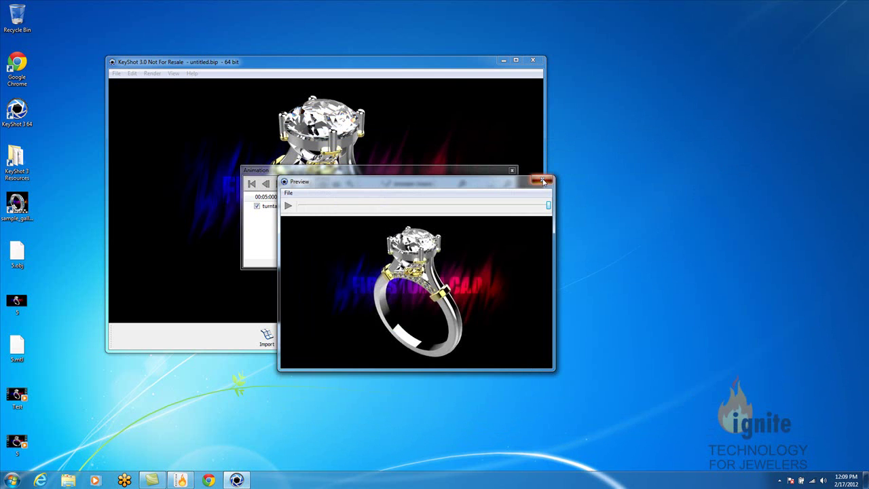
left_click(540, 181)
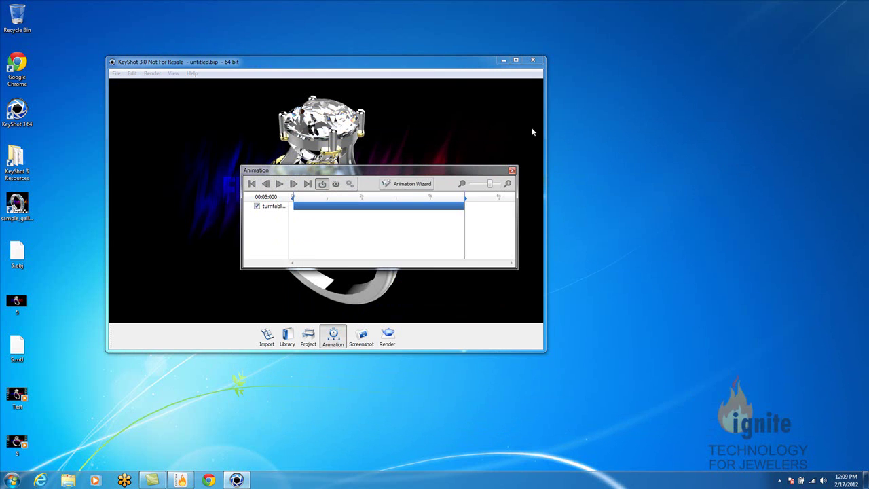
left_click(512, 171)
left_click(532, 60)
left_click(442, 249)
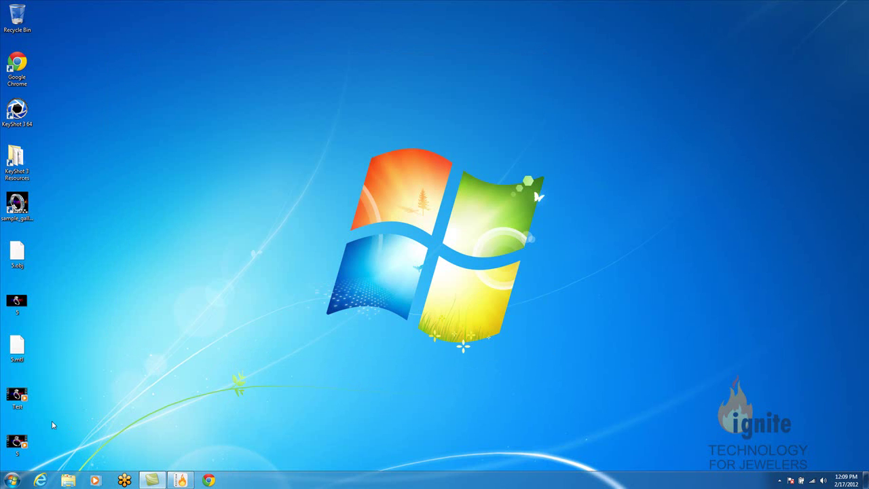
Play video 5 from the desktop in Windows Media Player and enlarge the window.
double_click(17, 442)
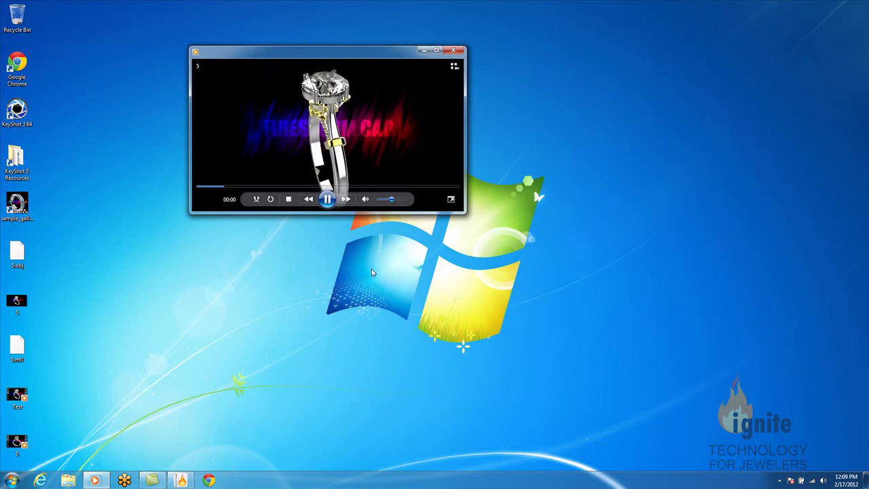
left_click_drag(467, 214, 561, 295)
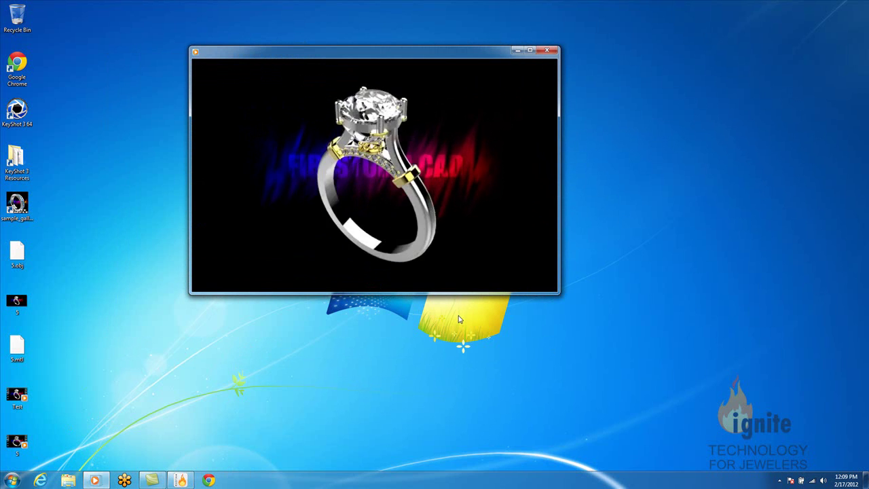